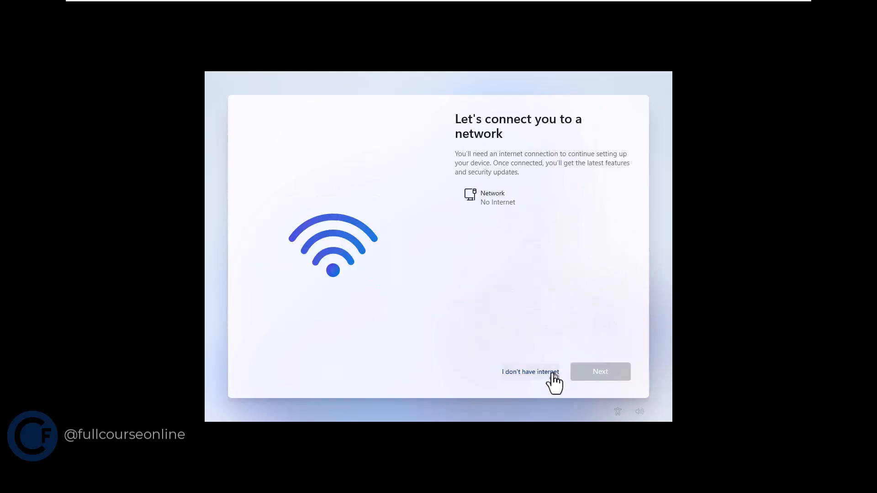
click(551, 371)
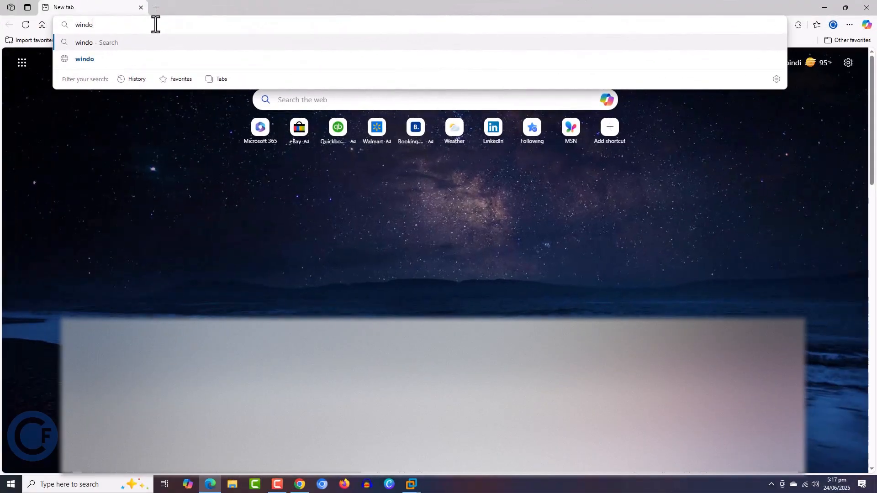
- Search the web for "windows 11 download"
text(ws 11)
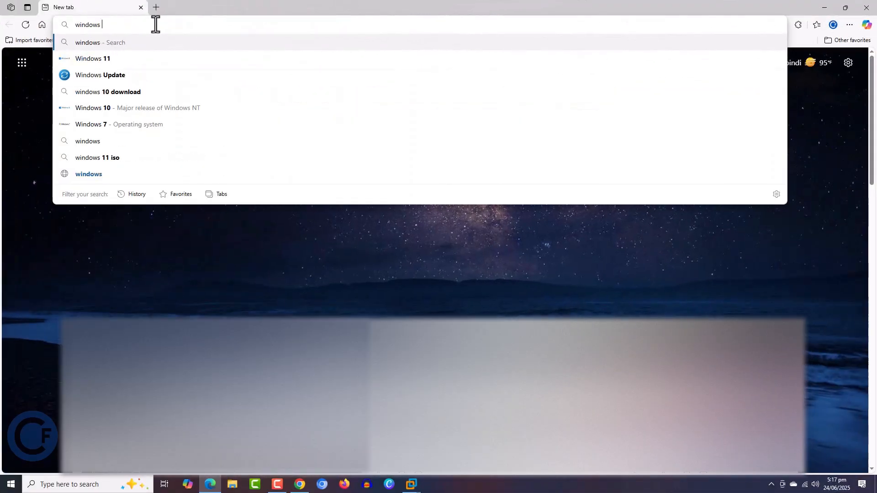
text(download)
key(Return)
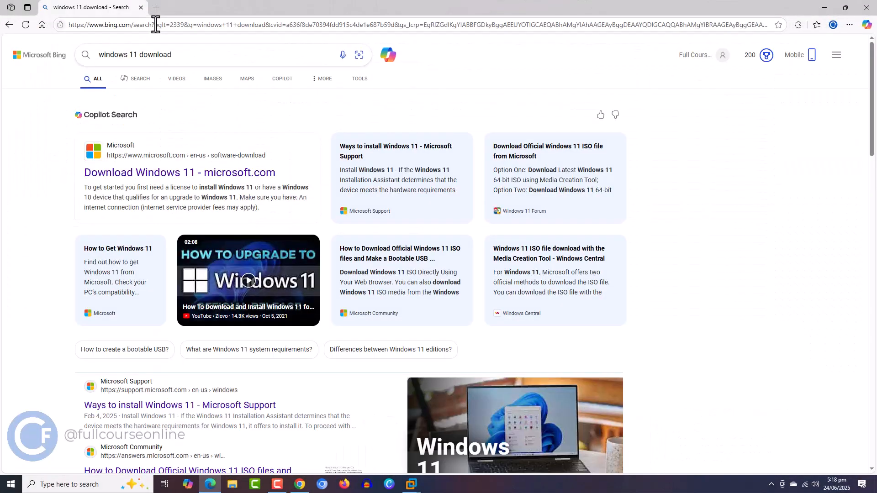
- Open Microsoft's Download Windows 11 page from the results and decline the Copilot mobile app offer
click(204, 183)
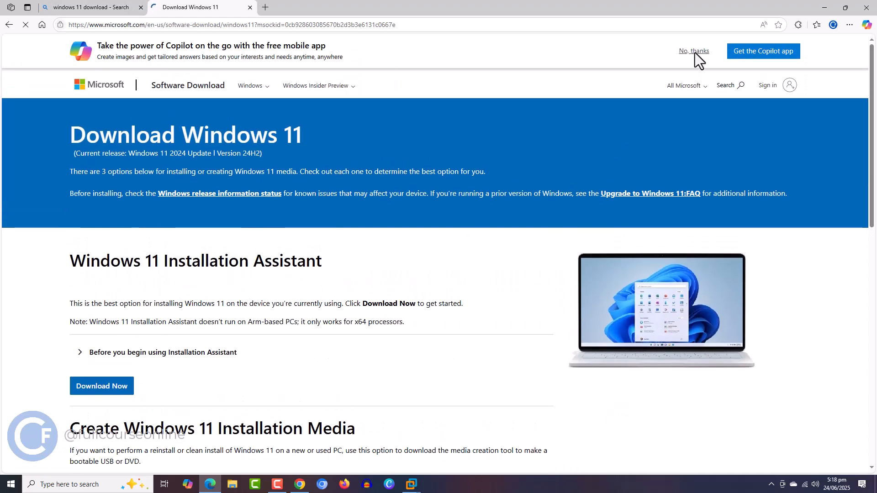
click(696, 51)
scroll(366, 255, down, 3)
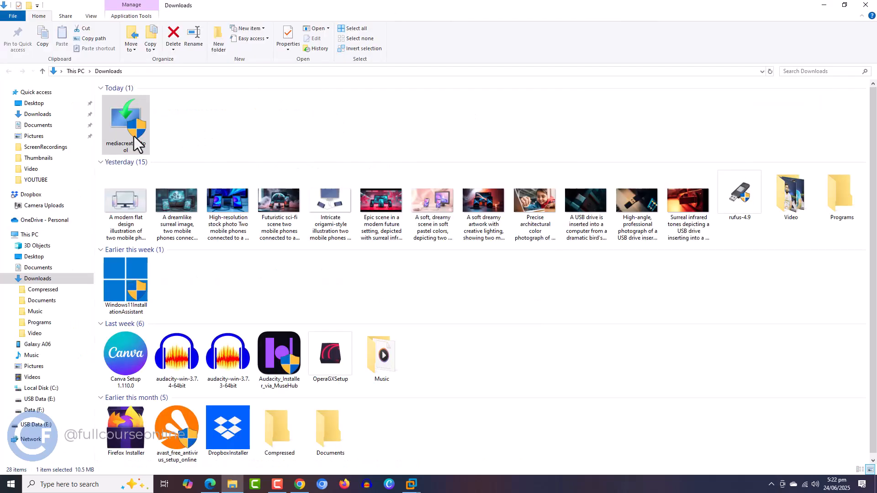
- Run the downloaded mediacreationtool file and accept its license terms
double_click(133, 137)
drag(575, 200, 569, 315)
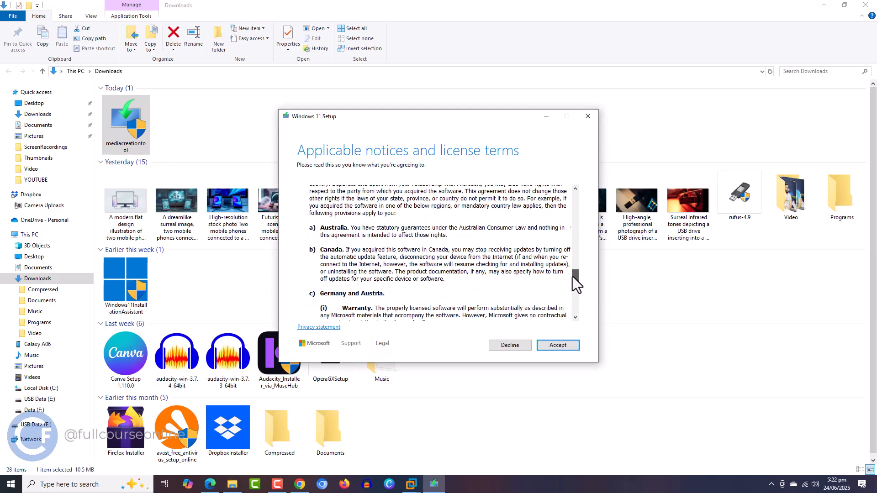
click(561, 348)
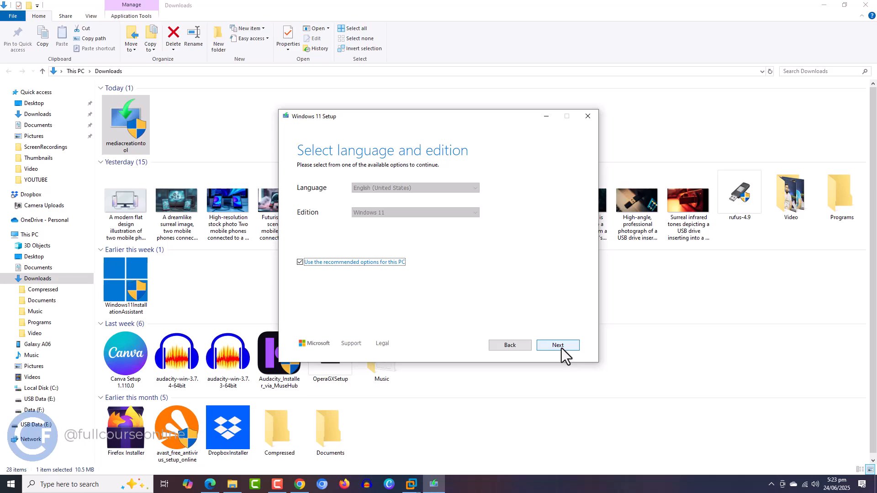
- Keep the recommended language and edition, and create the installation media on the USB flash drive E: (USB Data)
click(562, 348)
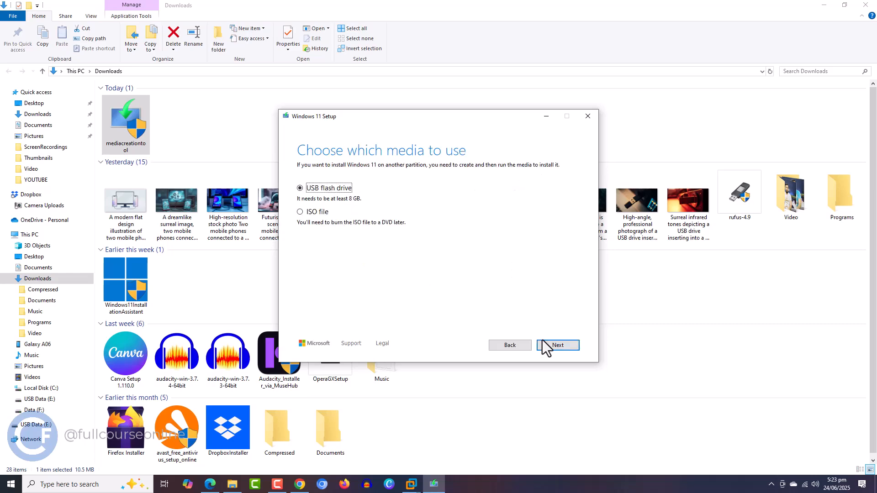
click(553, 346)
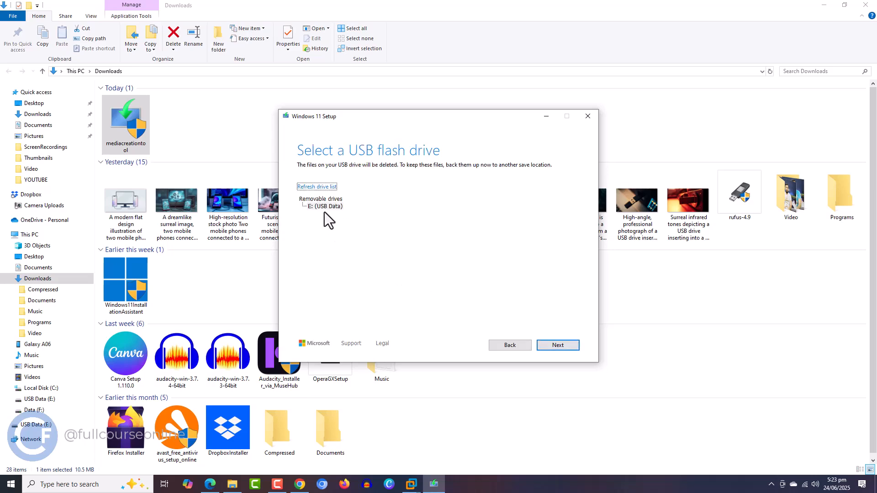
click(552, 347)
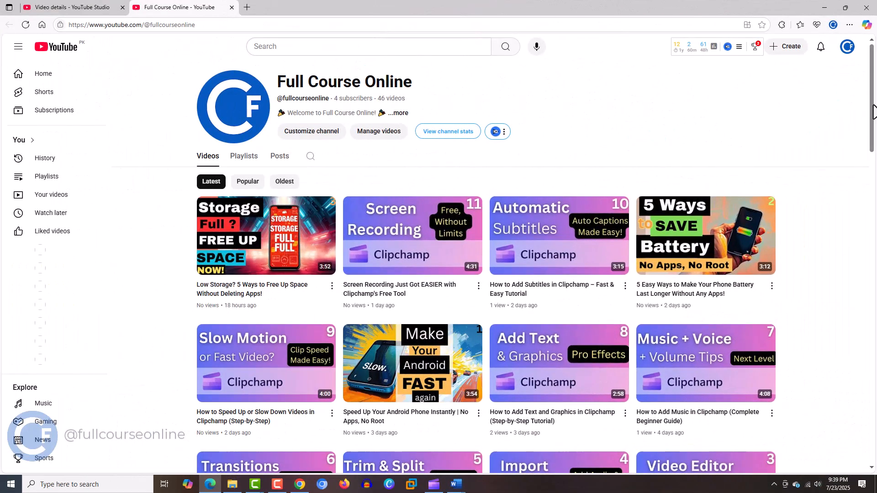
scroll(874, 128, down, 1)
drag(874, 128, 874, 334)
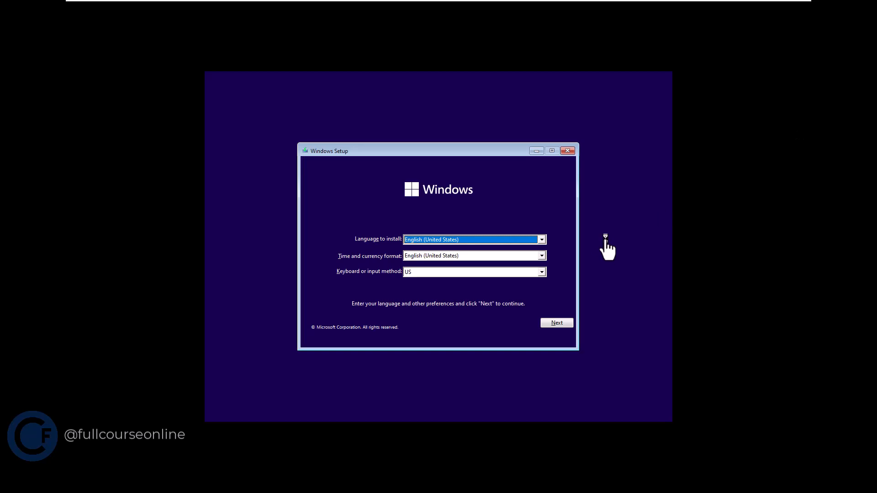
- Start the Windows installation with English (United States) and the US keyboard, continuing without a product key
click(566, 326)
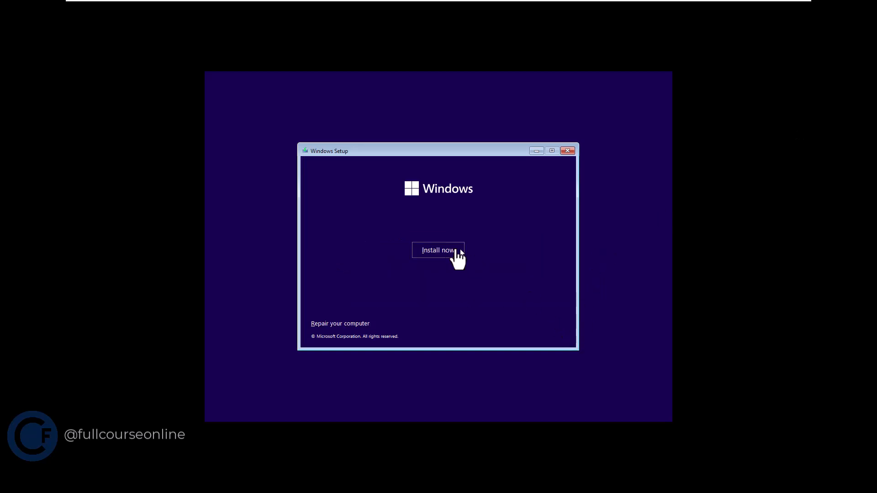
click(431, 252)
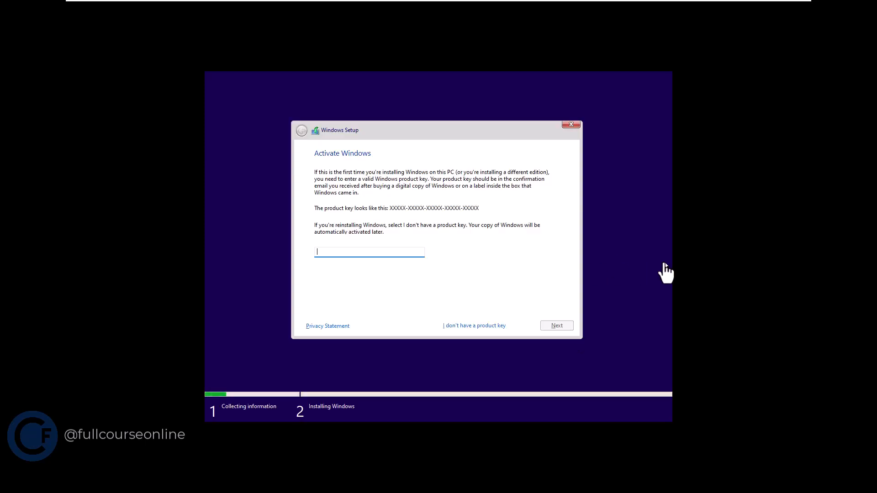
click(472, 327)
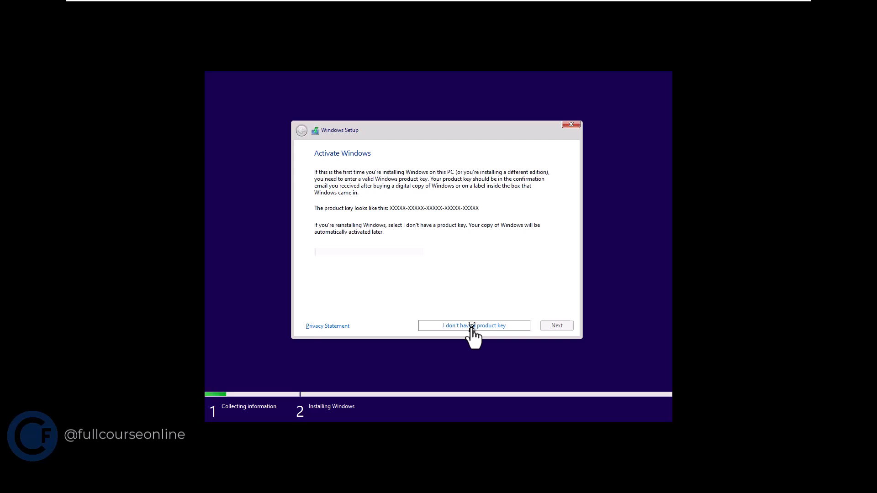
- Accept the Microsoft license terms and start a custom Windows-only installation on Drive 0 Unallocated Space
click(316, 309)
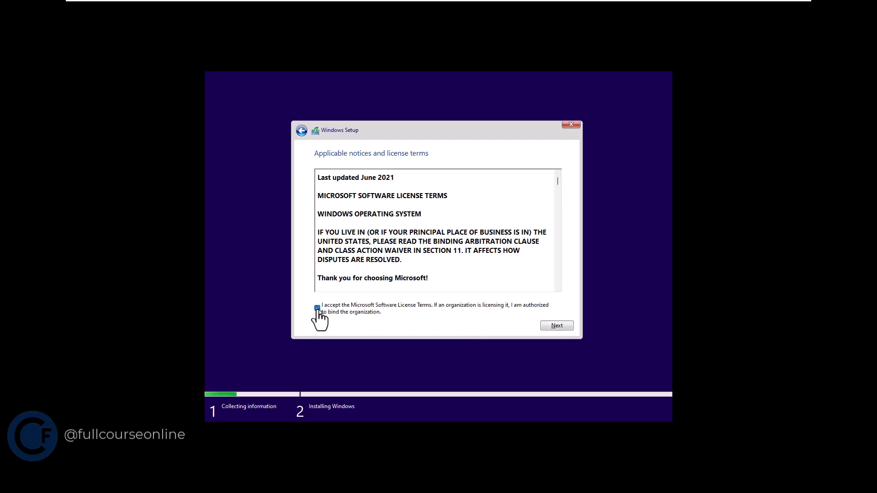
click(562, 326)
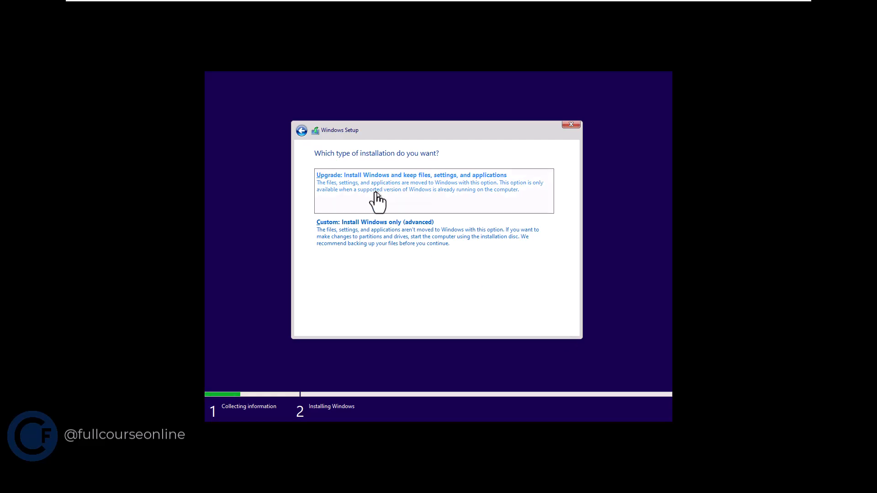
click(378, 242)
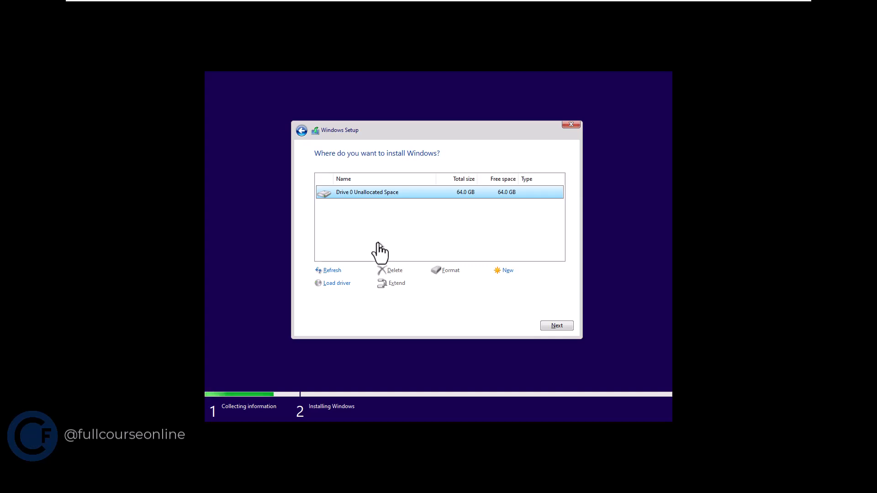
click(551, 326)
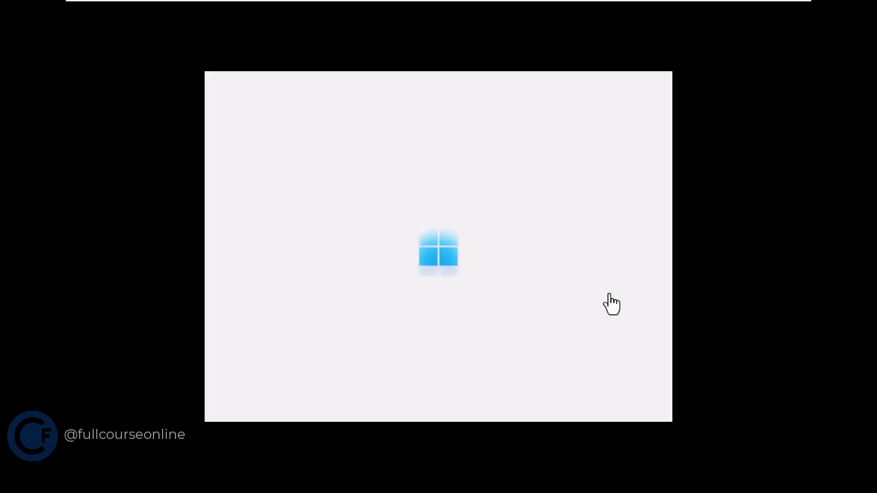
- Confirm the preselected region and the US keyboard layout without adding a second layout
click(612, 373)
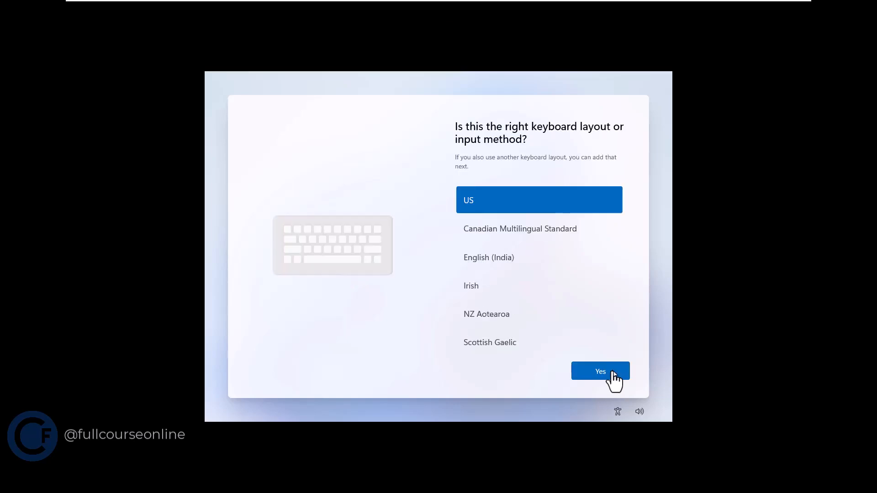
click(619, 376)
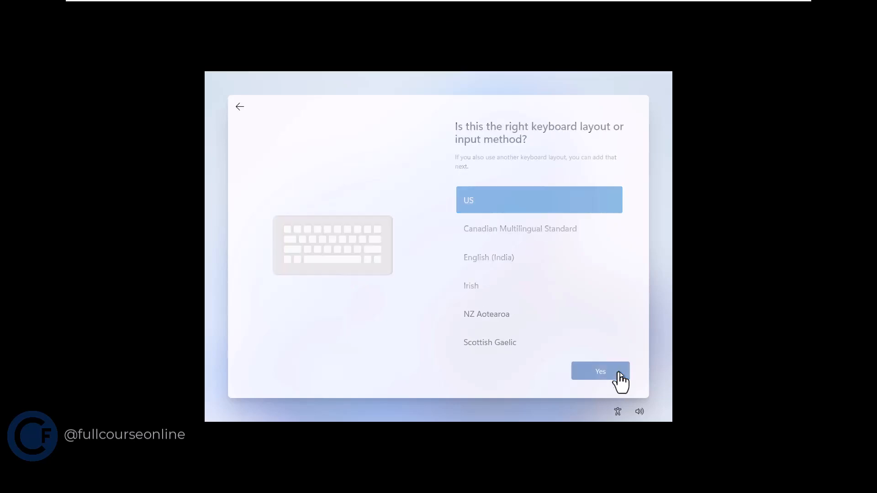
click(615, 378)
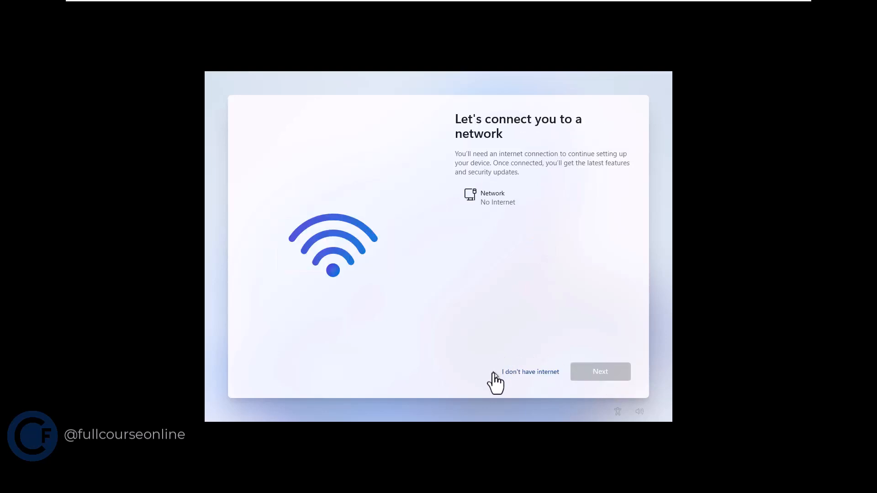
- Continue setup without internet and create a local account with the user's name and a blank password
click(552, 372)
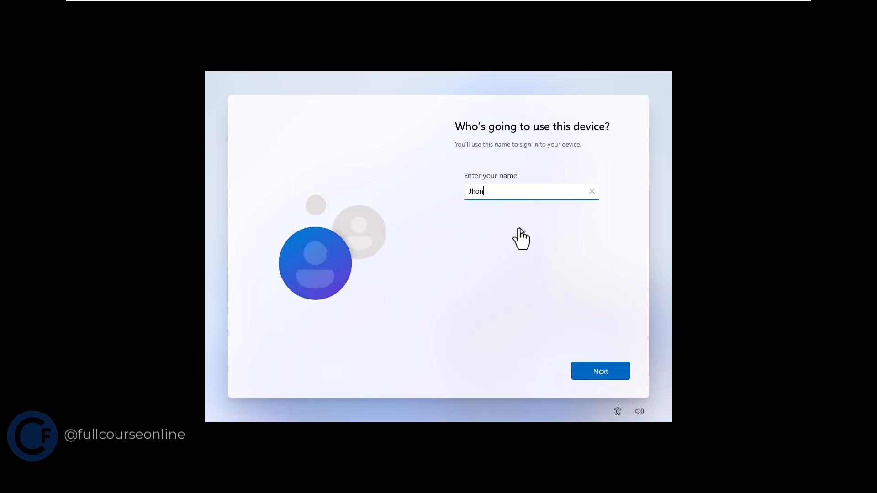
click(625, 374)
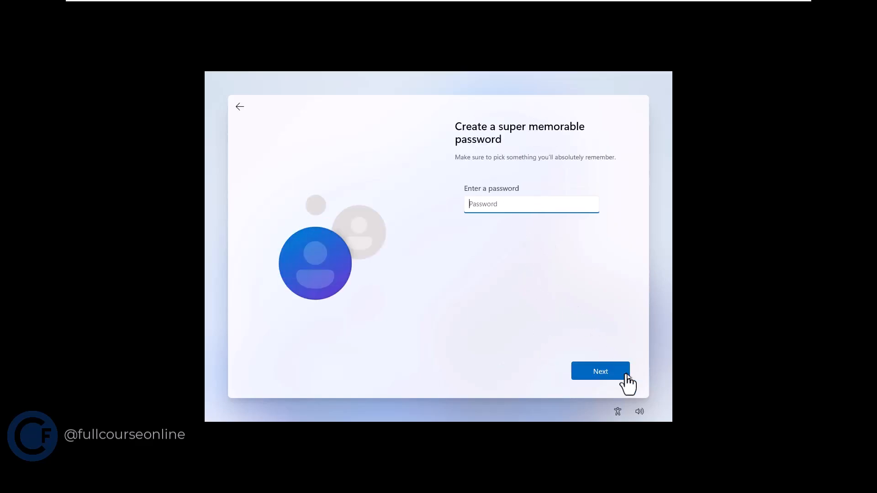
click(626, 375)
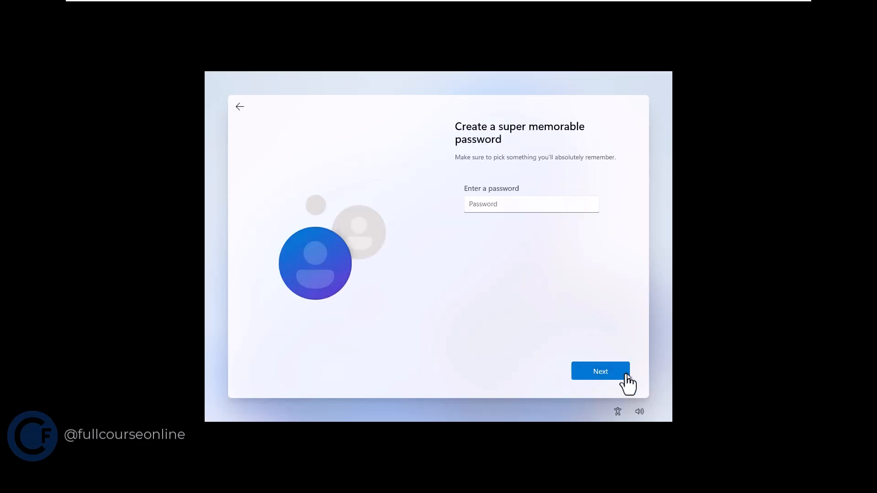
- Turn off Location, Find my device and Inking & typing, and set Diagnostic data to Required only in the privacy settings
drag(628, 235, 629, 264)
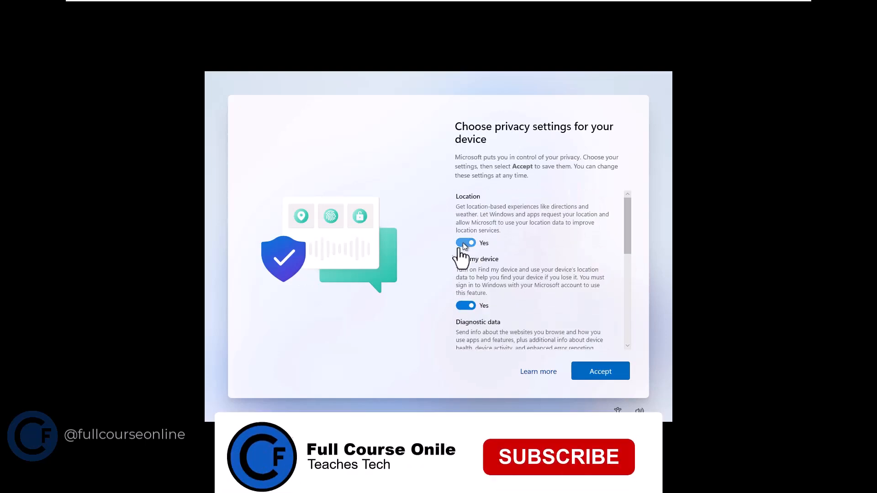
click(462, 242)
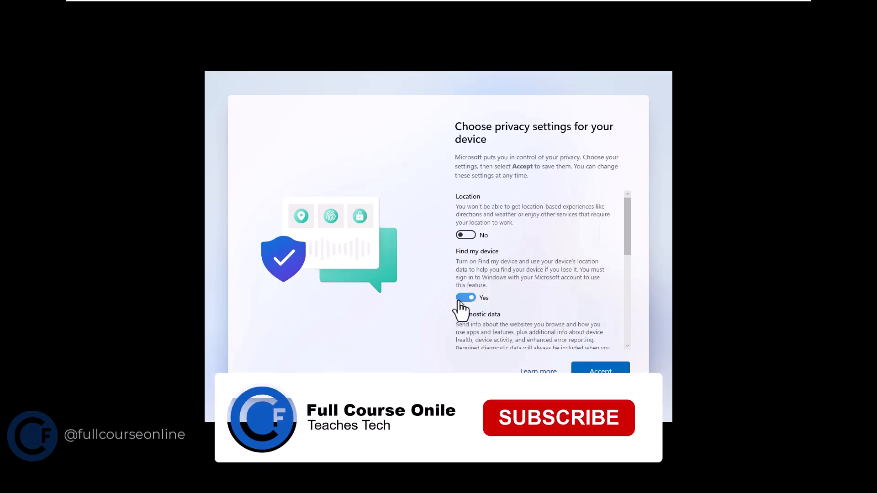
click(462, 299)
scroll(480, 322, down, 3)
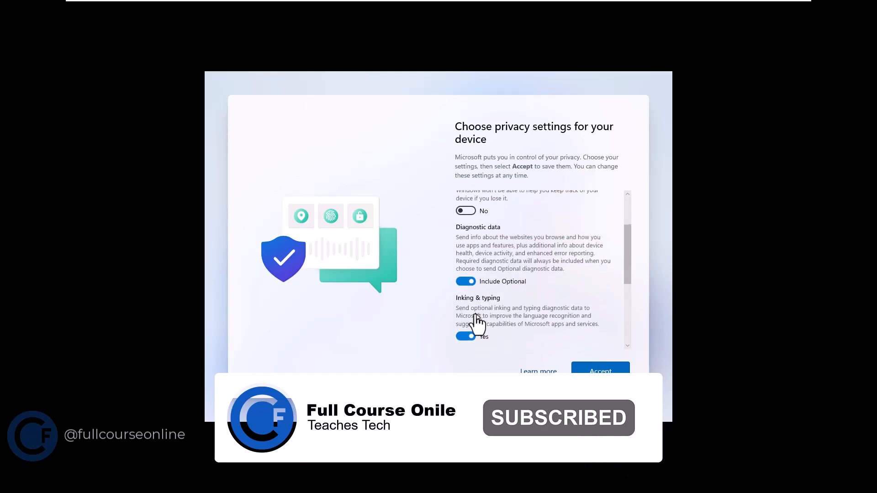
click(465, 282)
click(465, 337)
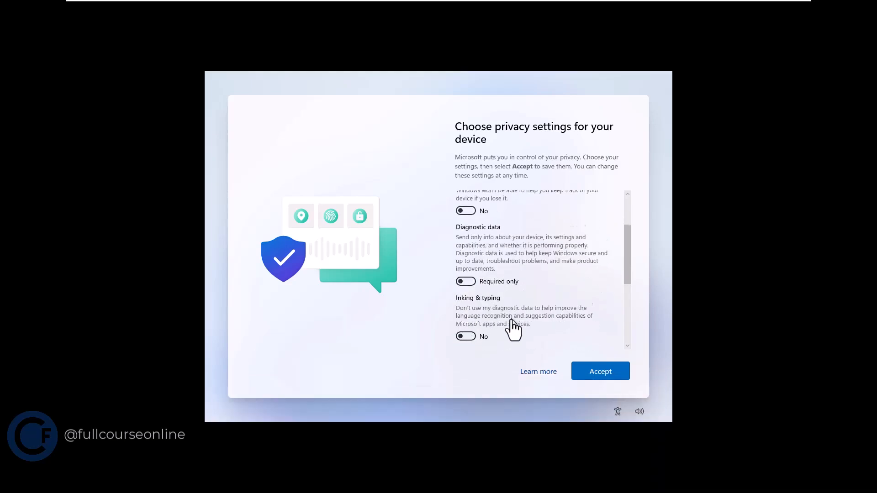
- Turn off Tailored experiences and Advertising ID, and accept the privacy settings
scroll(511, 327, down, 4)
click(462, 284)
scroll(461, 286, down, 1)
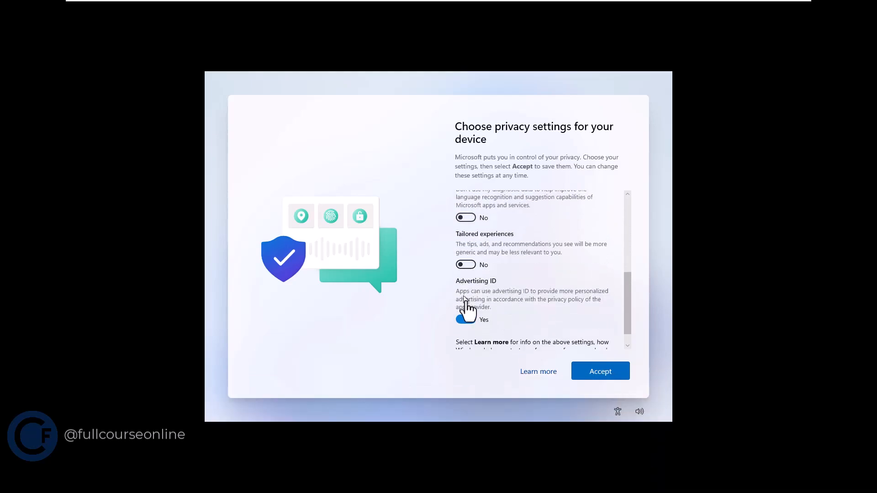
click(466, 319)
scroll(542, 325, down, 1)
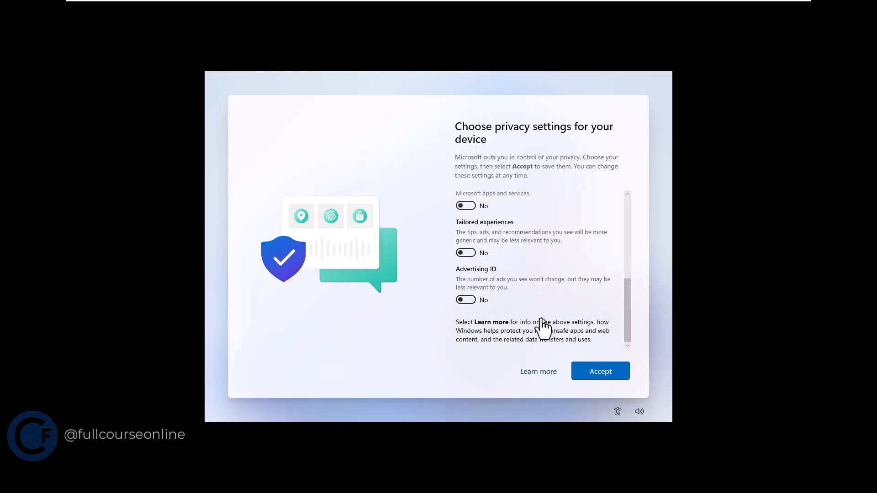
click(619, 370)
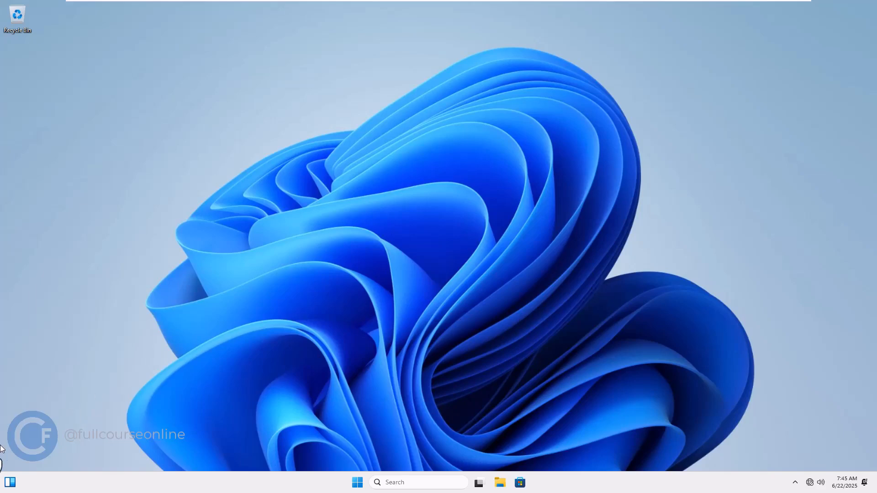
- Shut down the newly installed Windows 11 computer
click(356, 483)
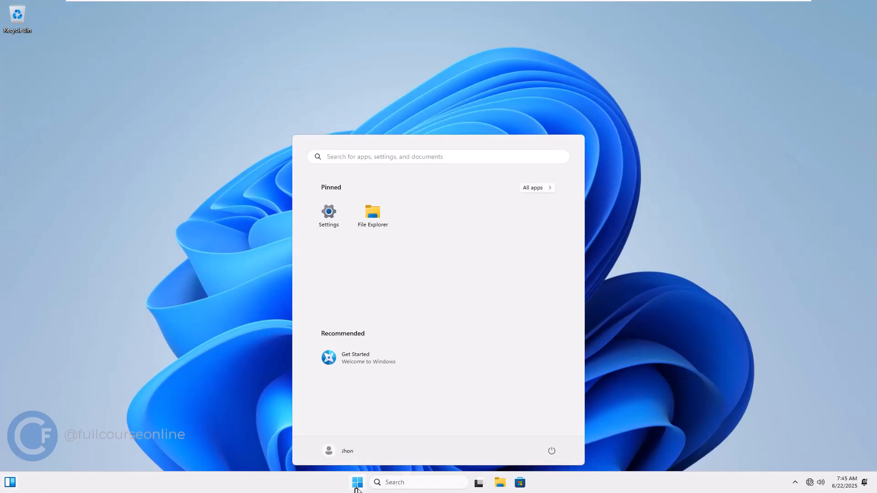
click(553, 451)
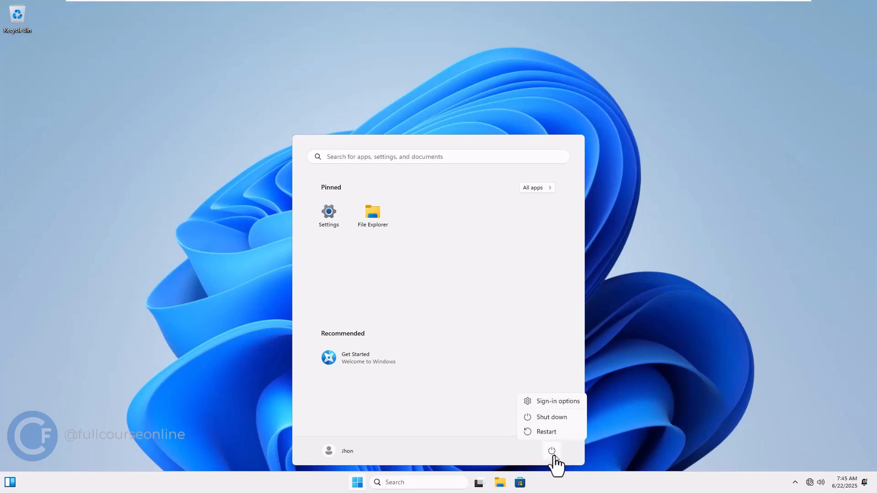
click(556, 422)
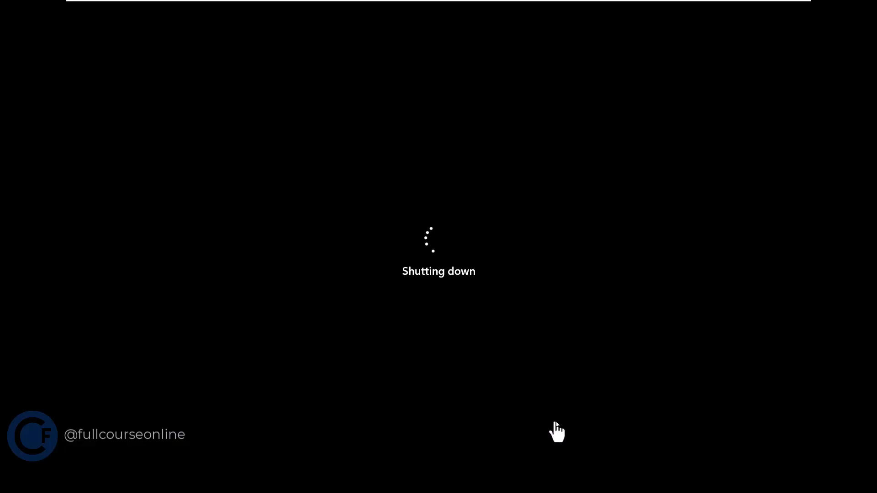